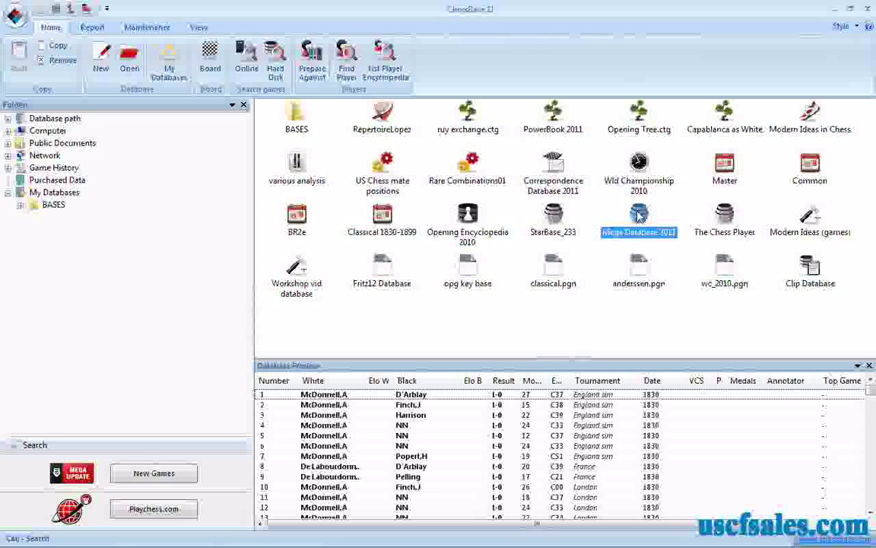
Open the search mask for Mega Database 2011 and set the manoeuvre's moving piece to a white pawn
right_click(640, 216)
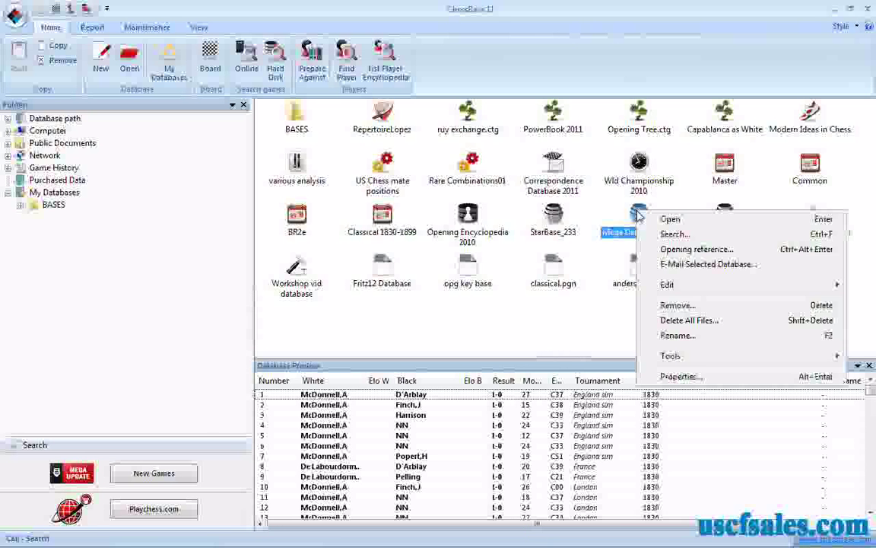
click(674, 233)
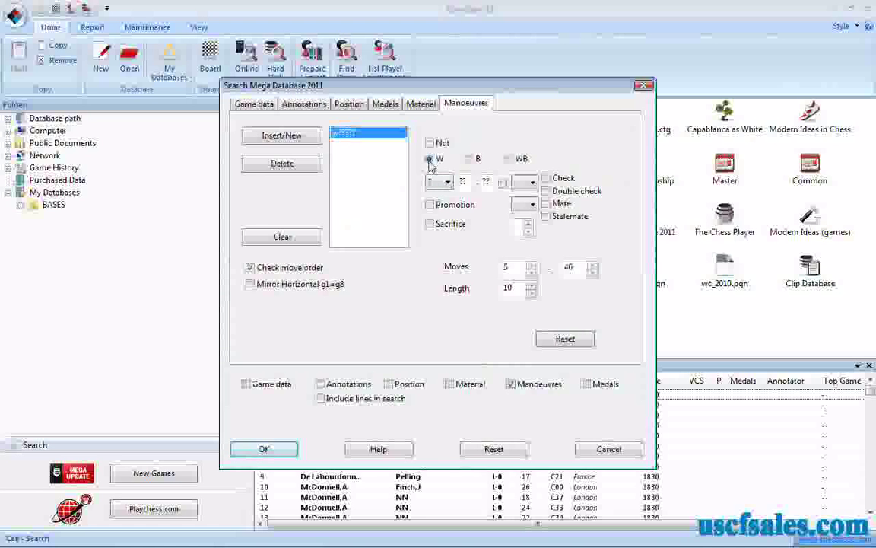
click(447, 185)
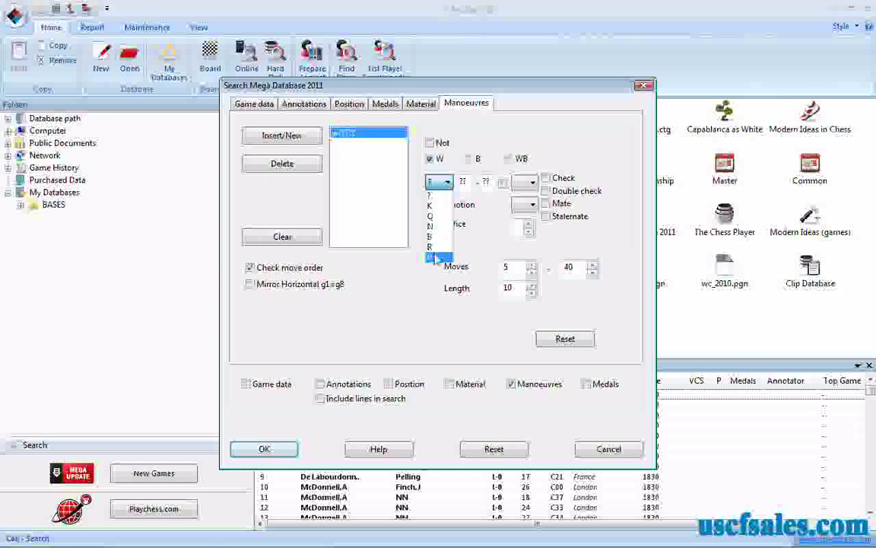
click(435, 258)
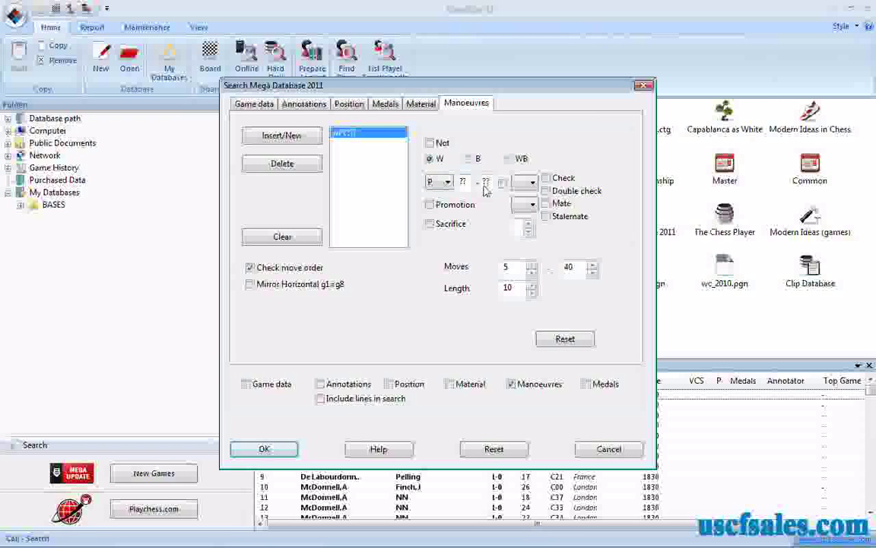
Require the pawn move to give mate and be a promotion to a knight (N), and run the search
click(545, 204)
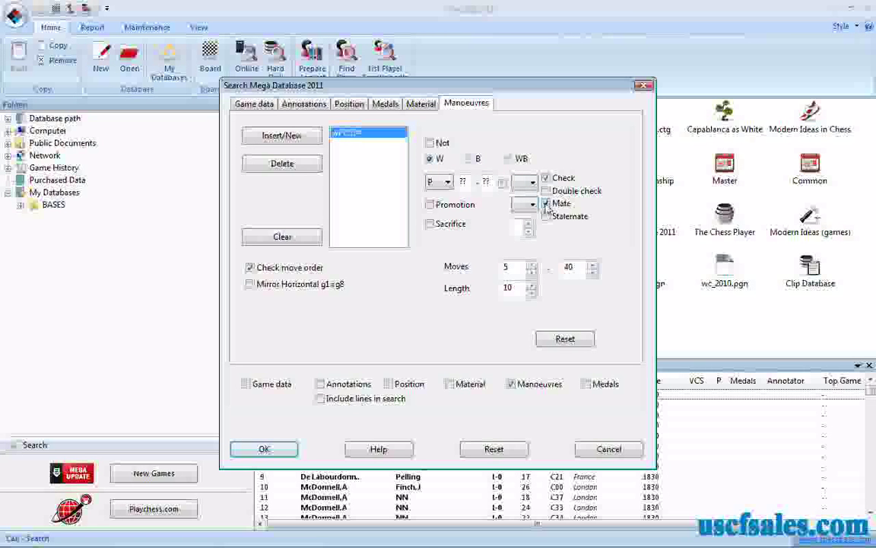
click(430, 205)
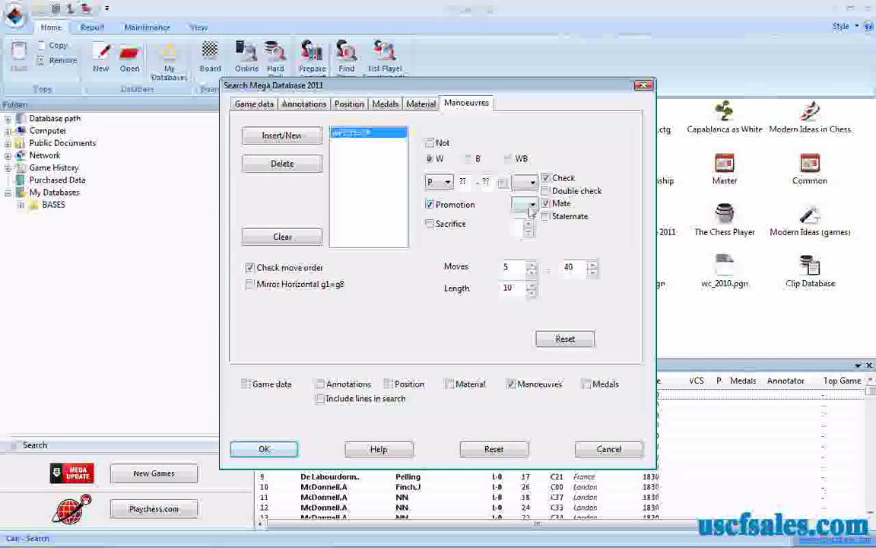
click(525, 205)
click(526, 240)
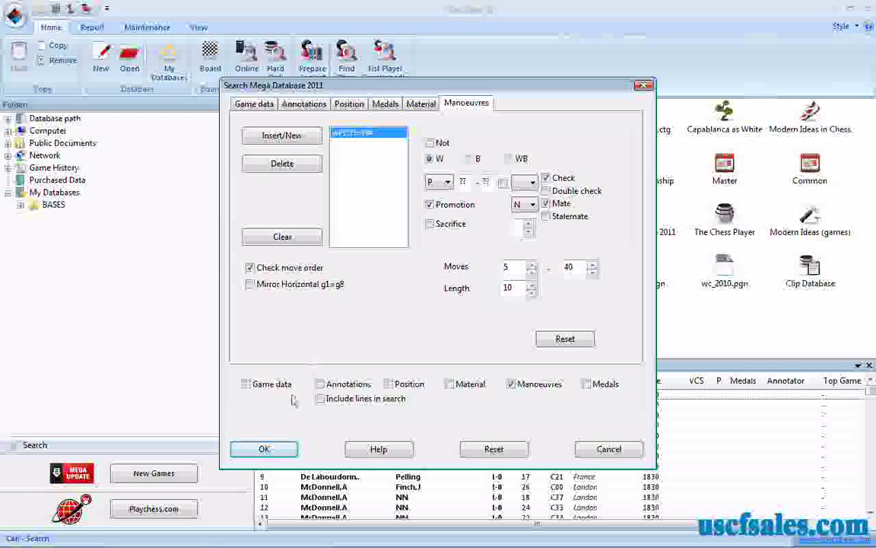
click(264, 449)
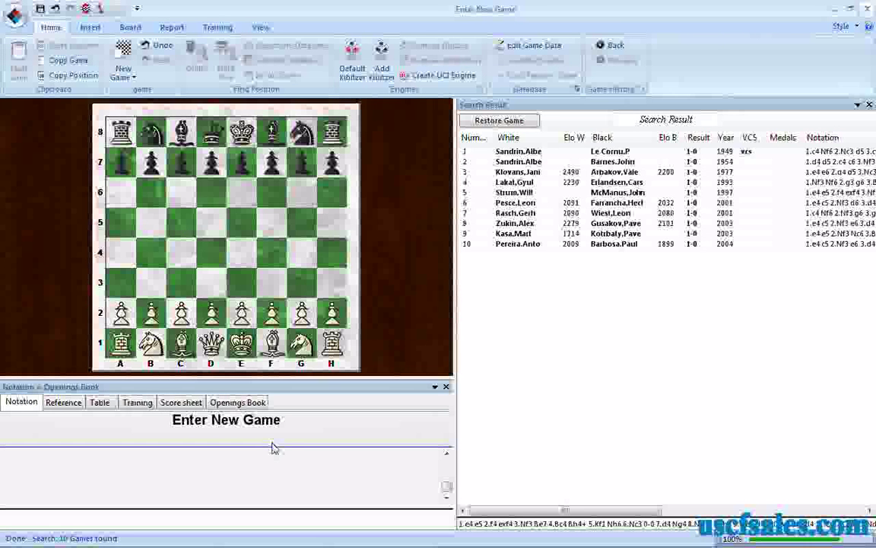
Open the 1954 game from the search results and play through its finish from 18.Ng6+ to 19.f8N#
double_click(476, 162)
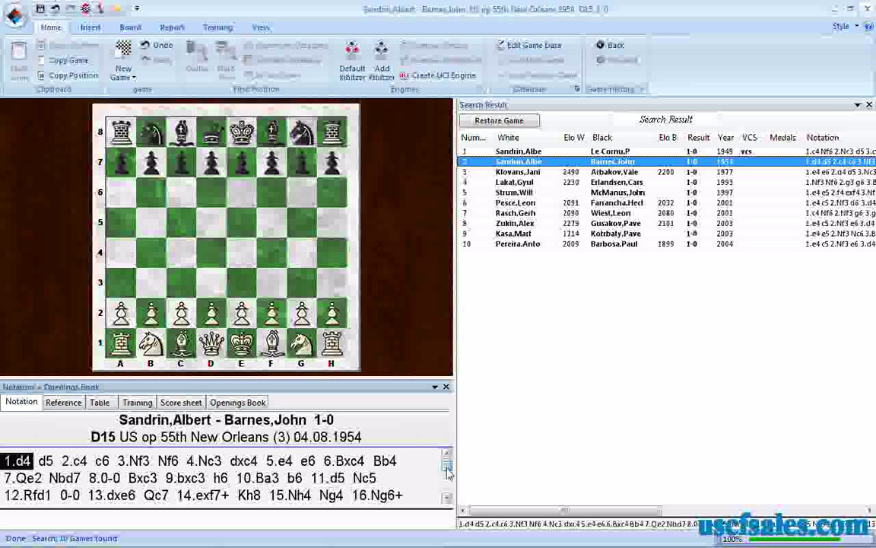
drag(447, 470, 449, 486)
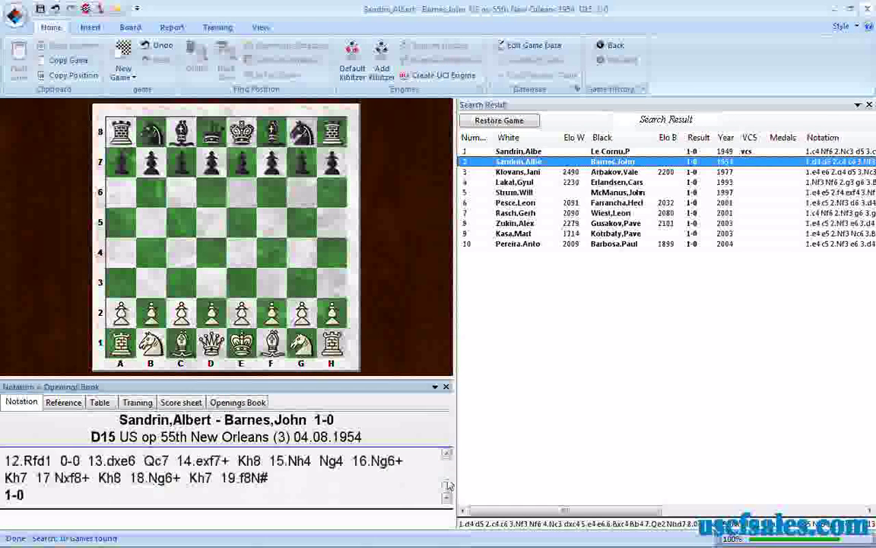
click(158, 478)
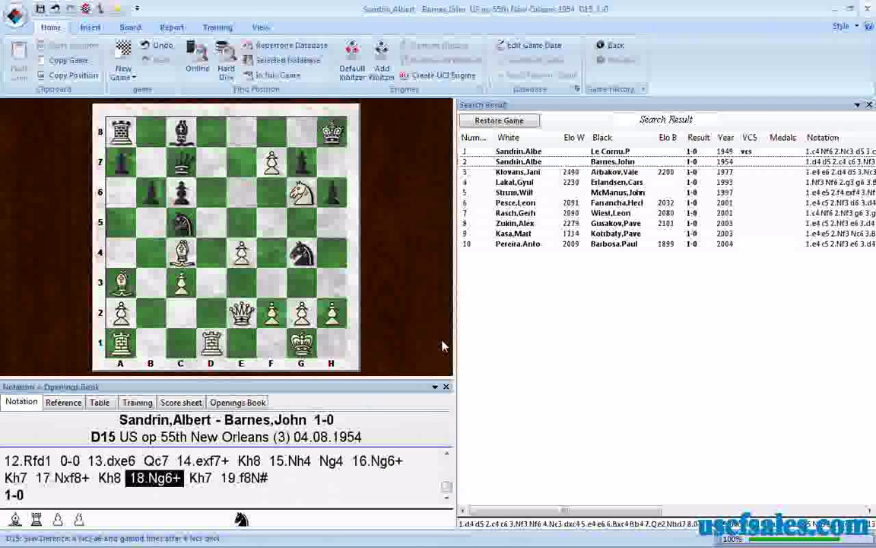
key(Right)
key(Right)
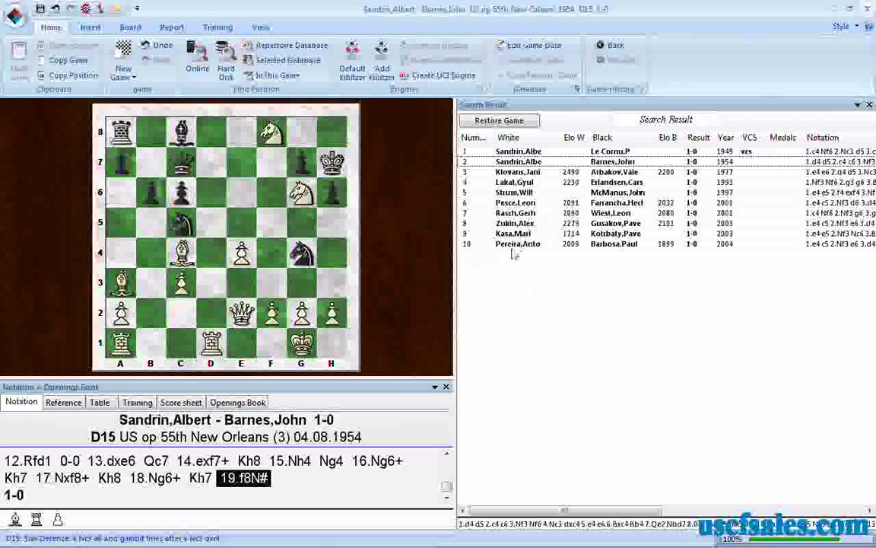
Open the 1997 game from the search results and play through its ending from 36...Bg4 to 40.h8N#
double_click(479, 193)
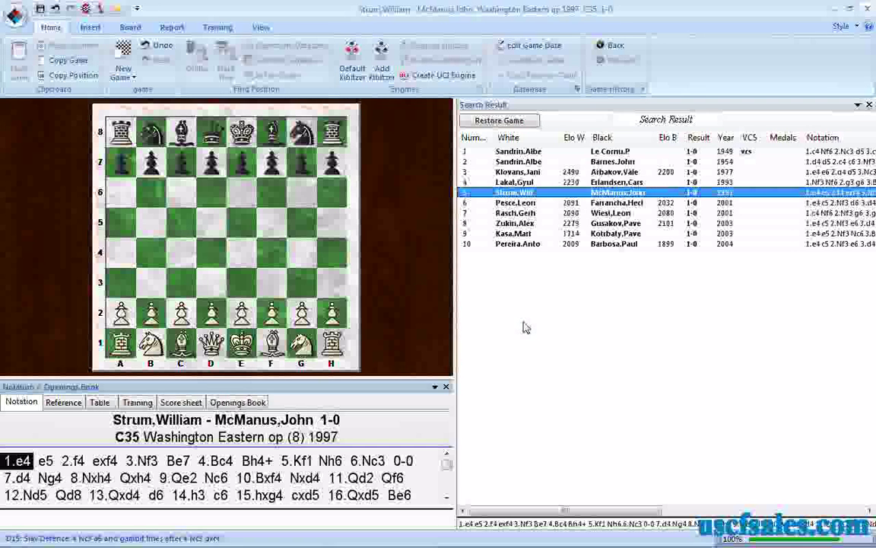
click(449, 471)
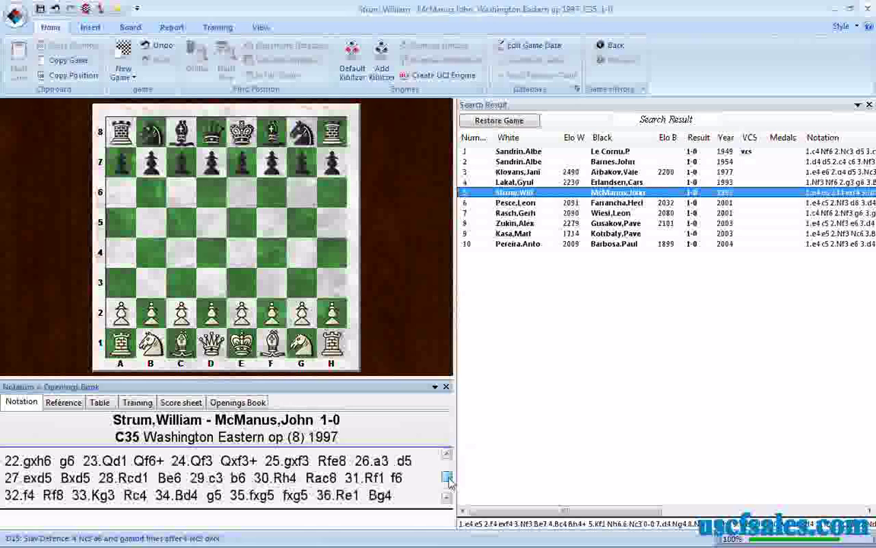
scroll(449, 480, down, 1)
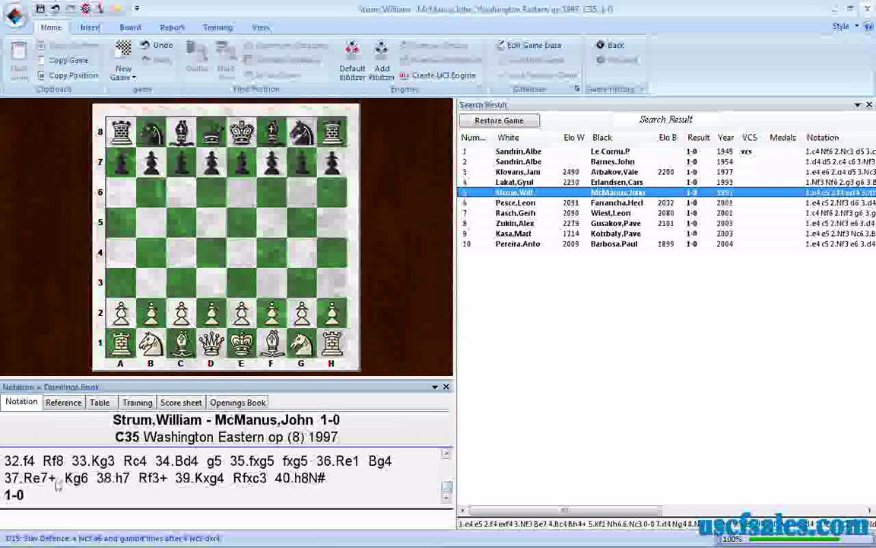
click(386, 463)
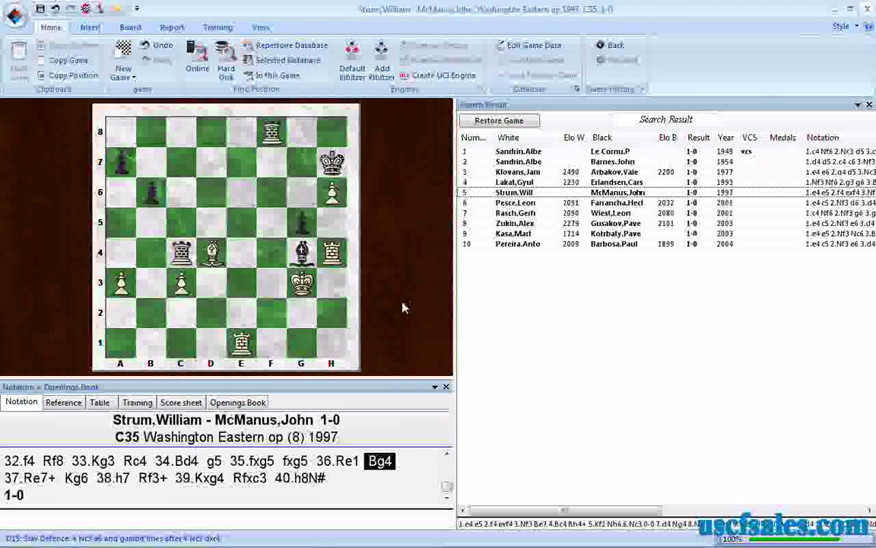
key(Right)
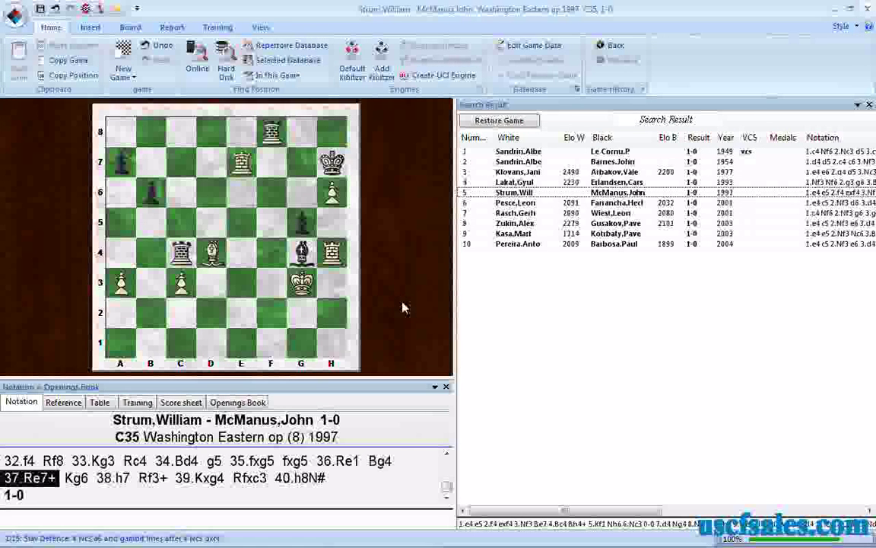
key(Right)
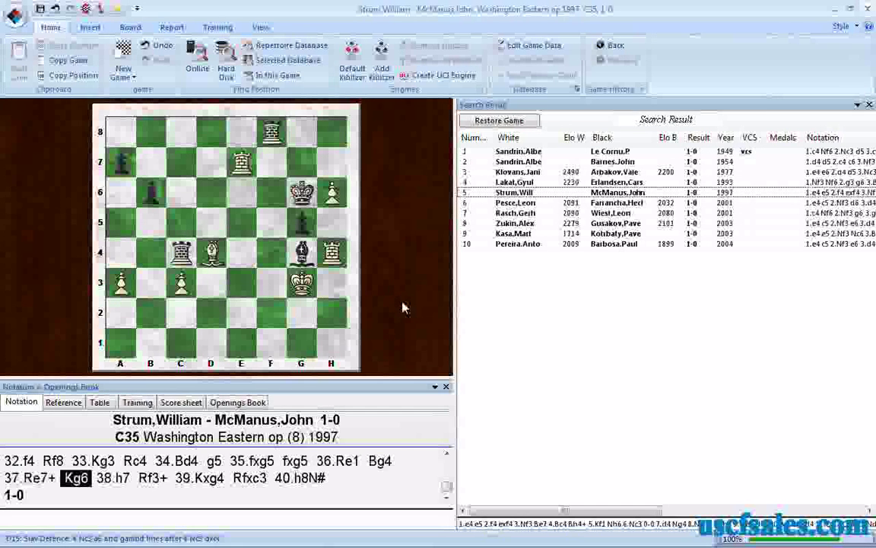
key(Right)
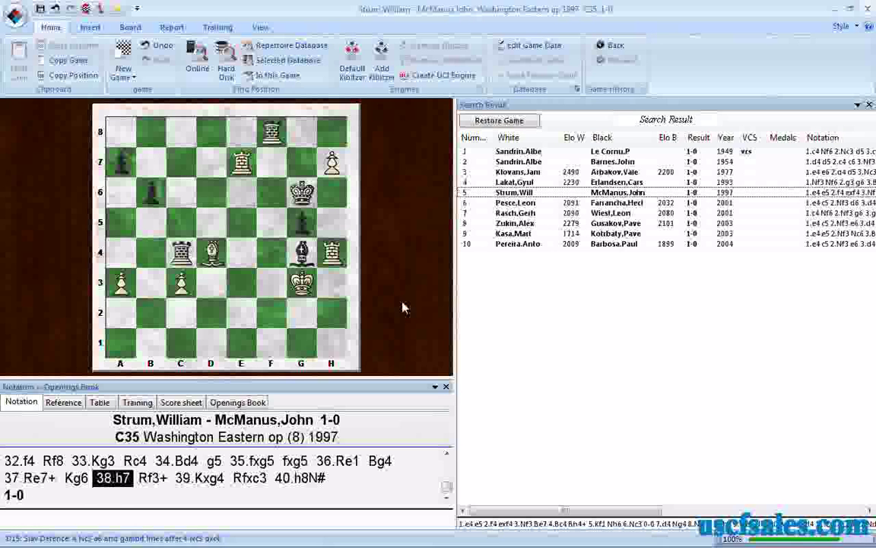
key(Right)
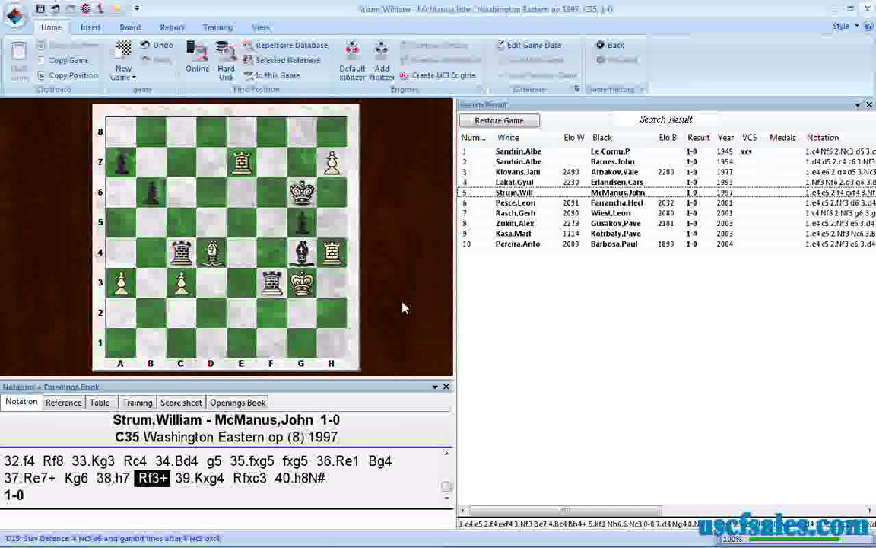
key(Right)
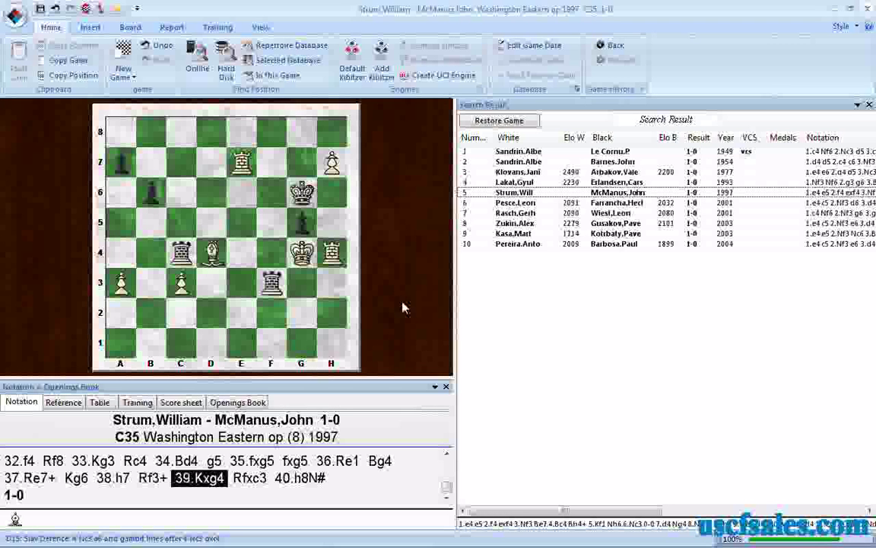
key(Right)
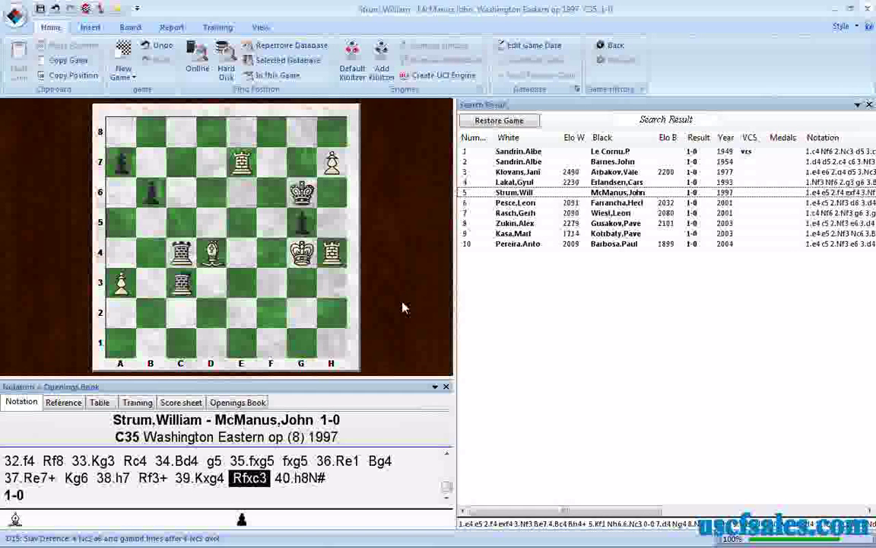
key(Right)
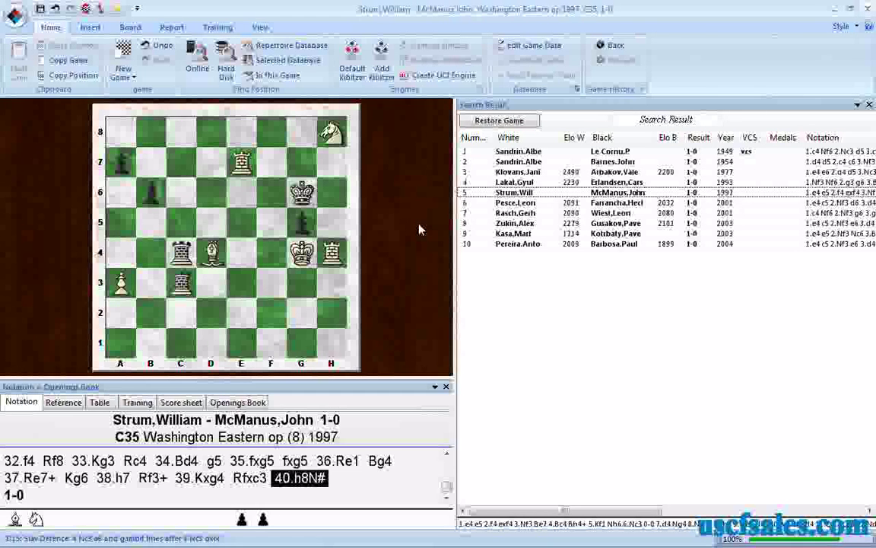
Close the game window, reopen the Mega Database 2011 search, and set the knight-promotion mate manoeuvre to WB with moves up to 60
click(868, 9)
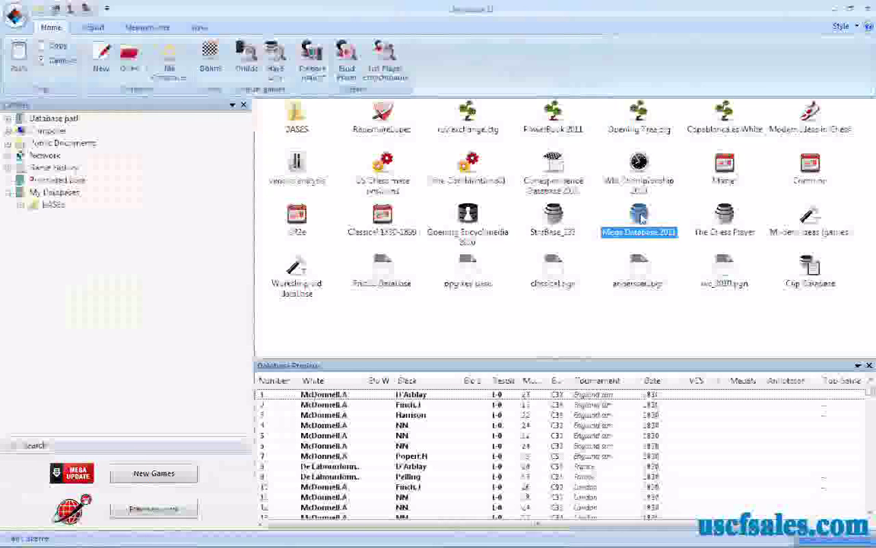
right_click(642, 214)
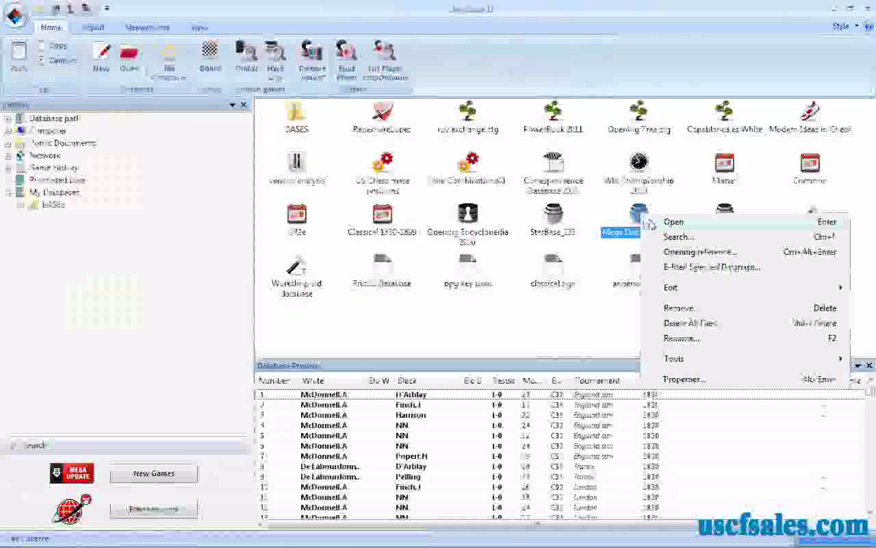
click(661, 237)
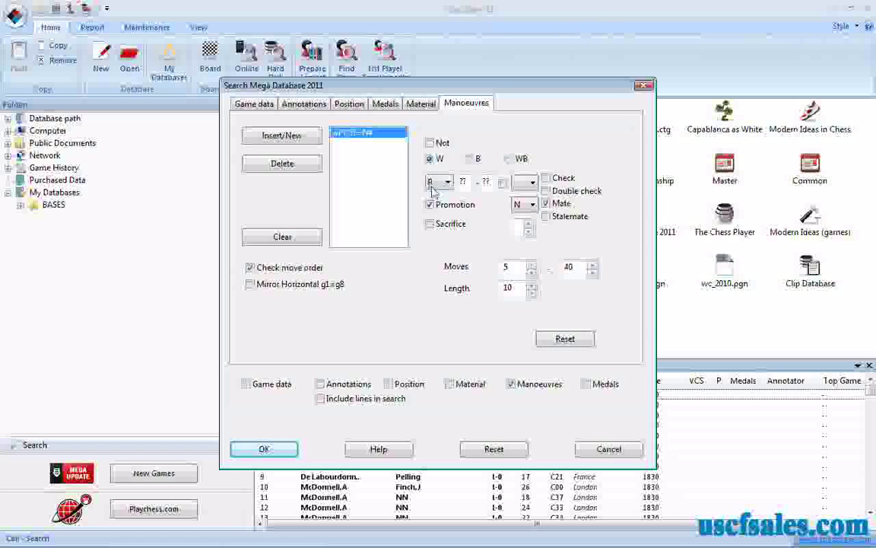
click(532, 205)
click(524, 239)
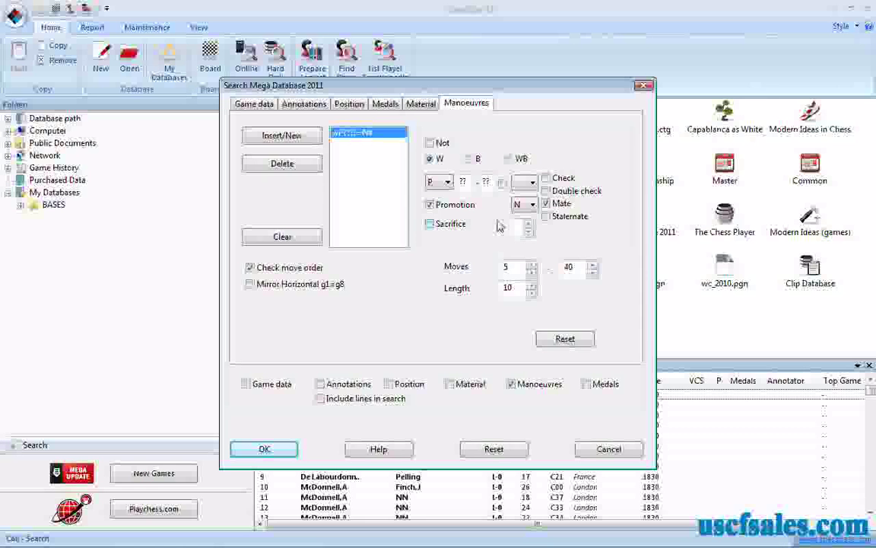
click(509, 159)
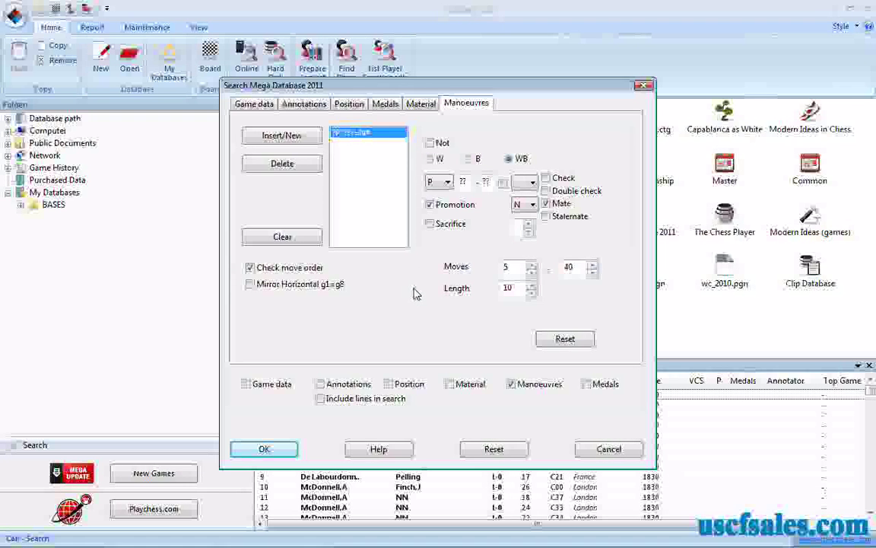
double_click(567, 268)
text(6)
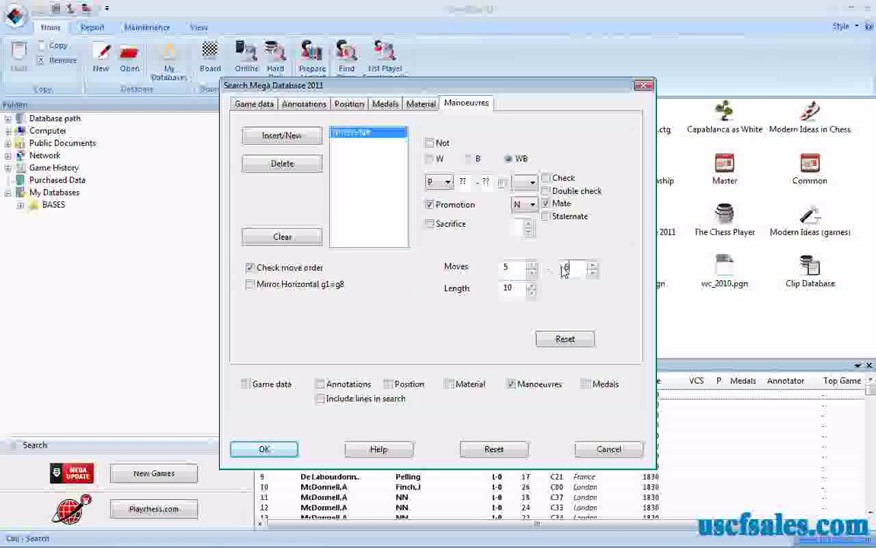
text(0)
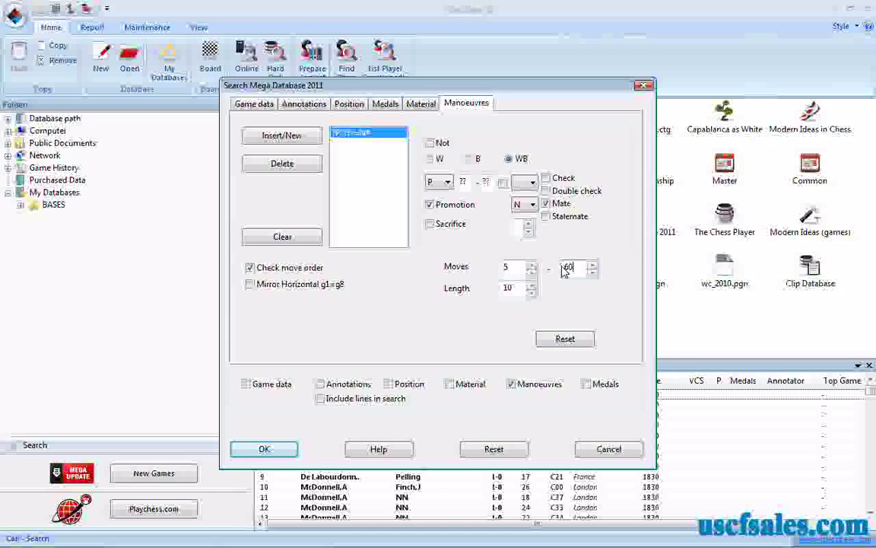